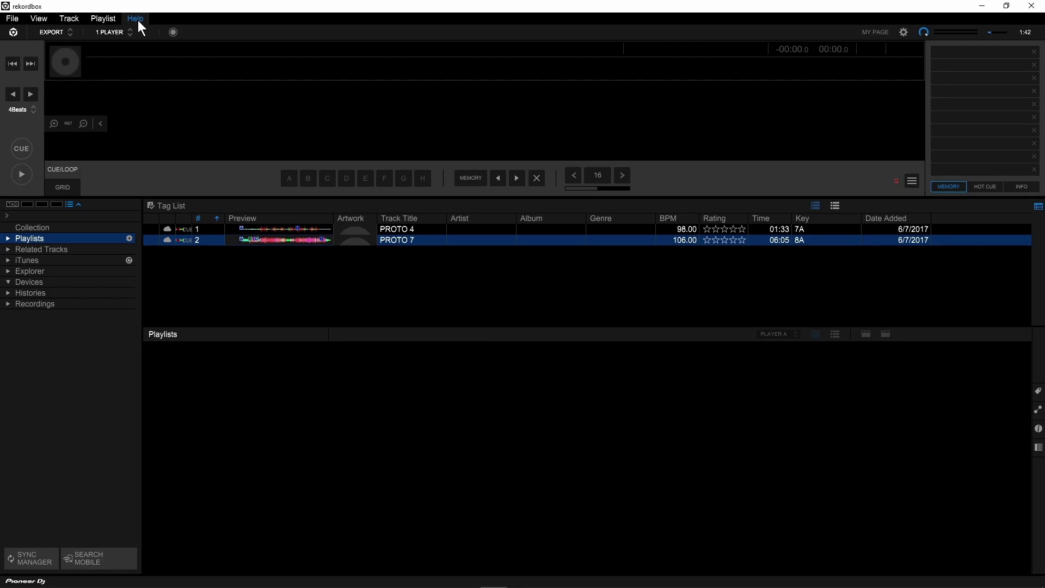
- View rekordbox's version and licence information from the Help menu, then close it
click(138, 22)
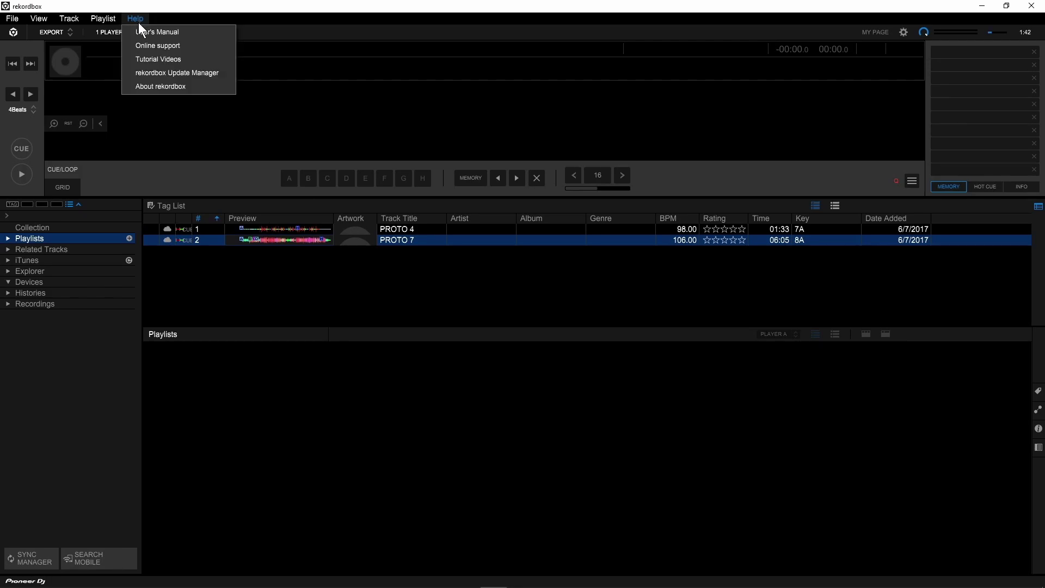
click(158, 87)
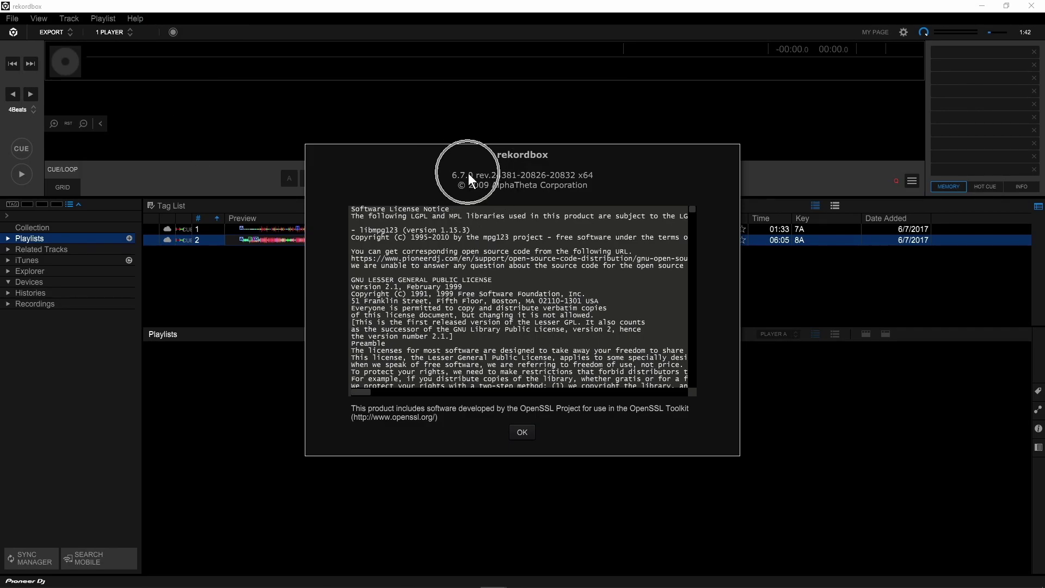
key(Return)
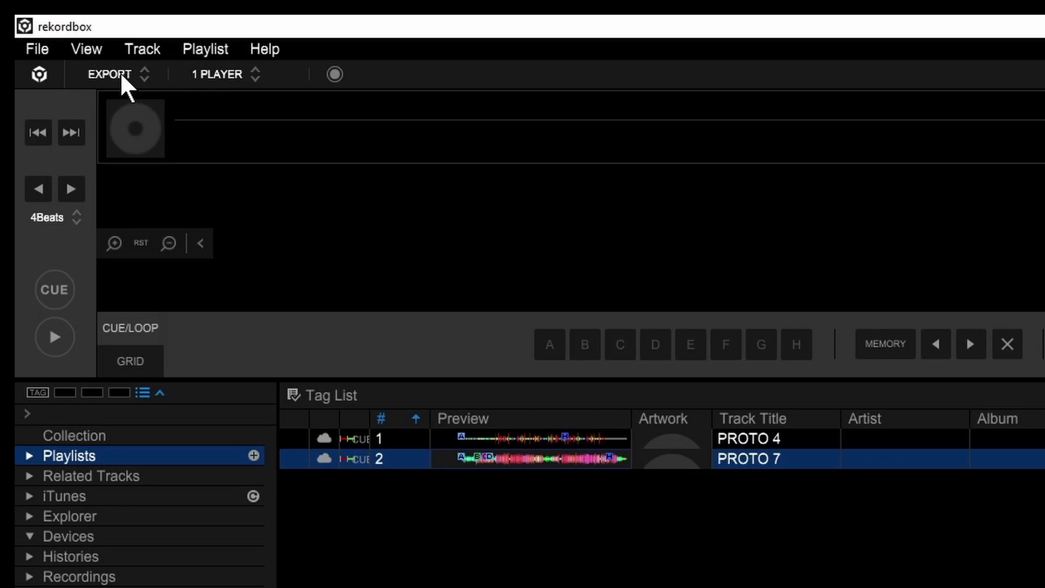
- Switch from EXPORT to PERFORMANCE mode, keeping the 2Deck Horizontal layout
click(120, 71)
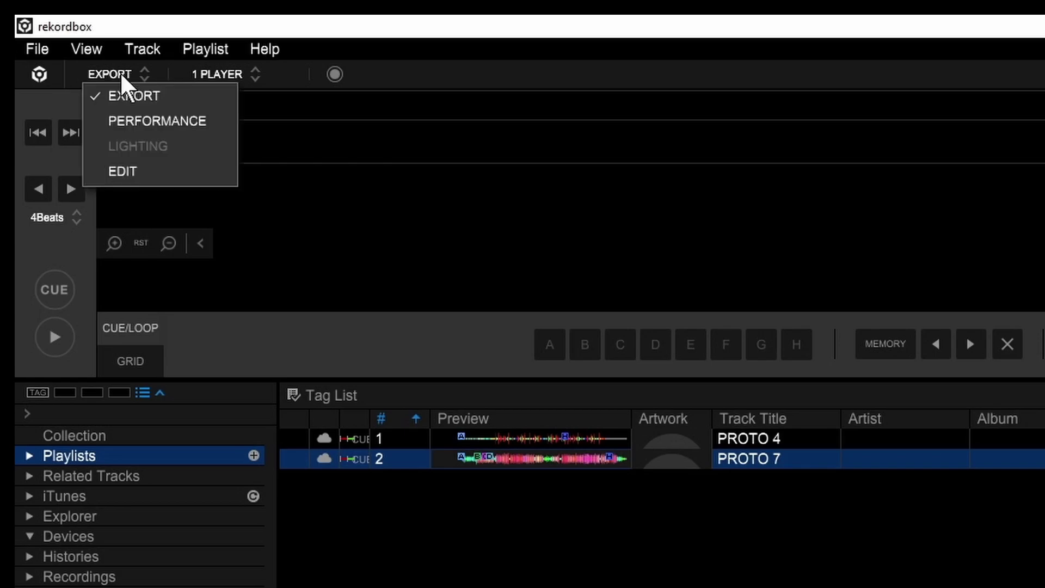
click(118, 119)
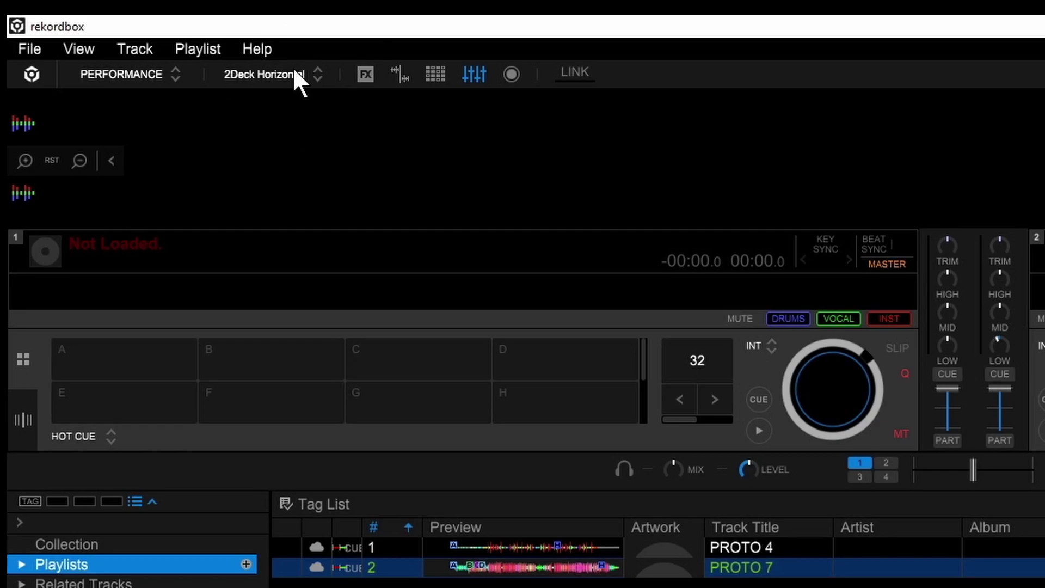
click(278, 71)
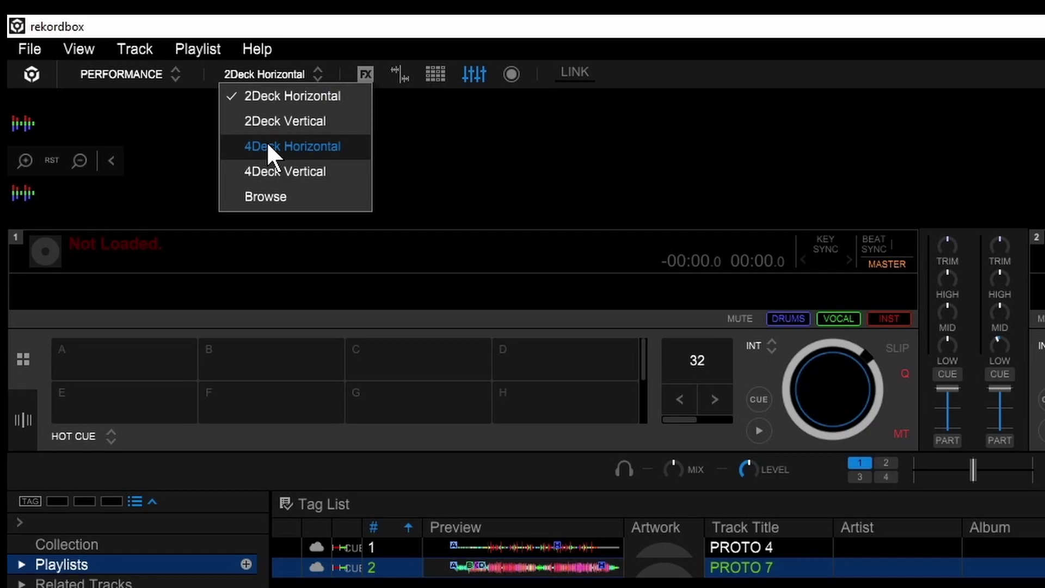
click(267, 99)
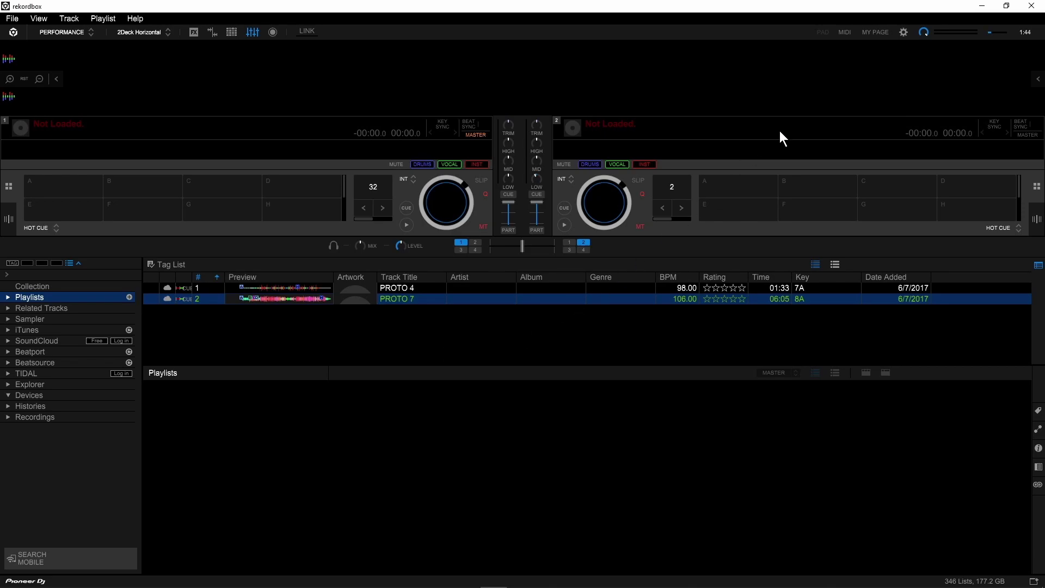
click(903, 32)
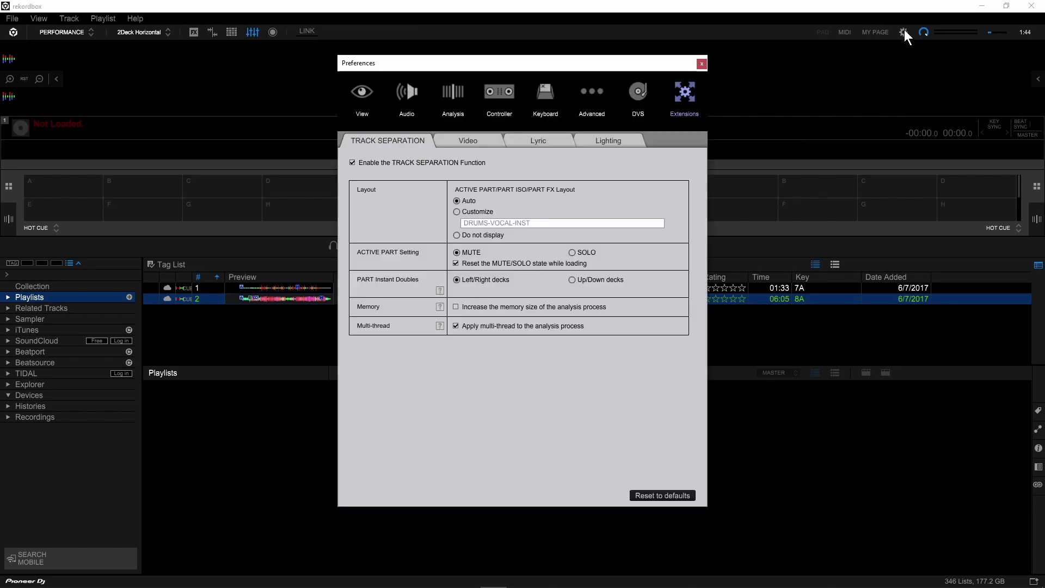
click(547, 94)
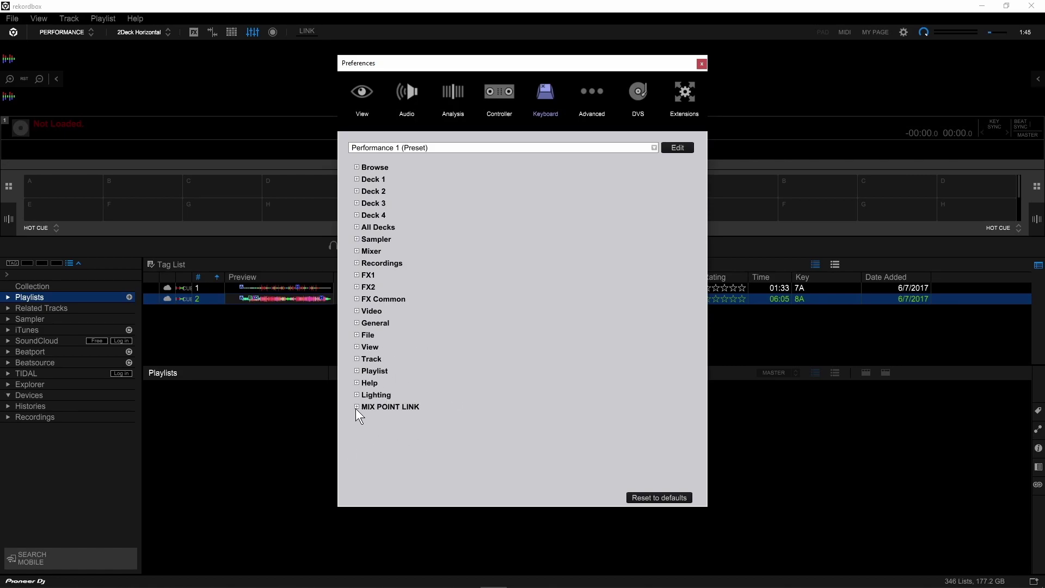
click(357, 408)
scroll(432, 378, down, 2)
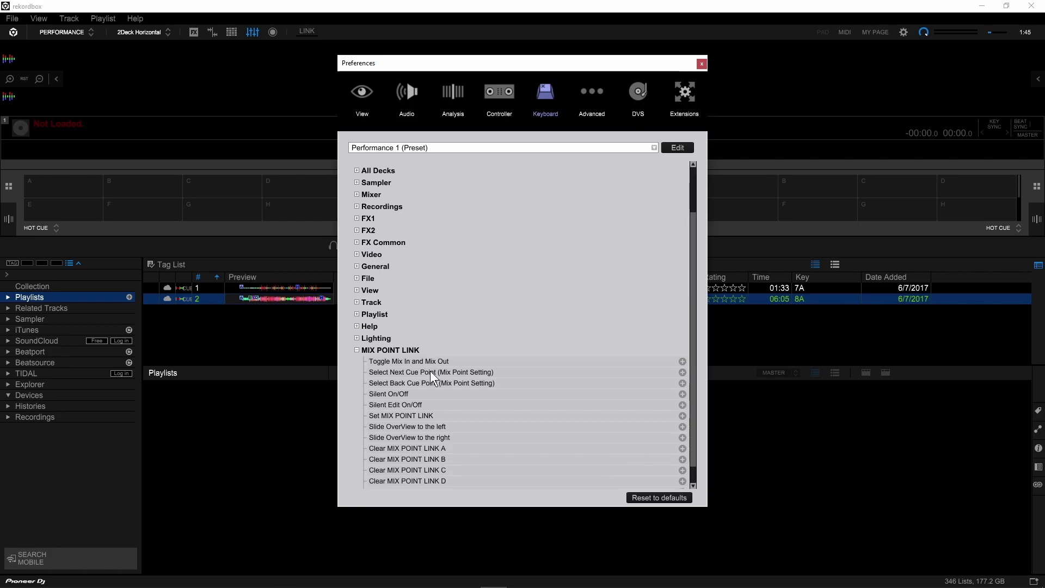
scroll(432, 377, down, 1)
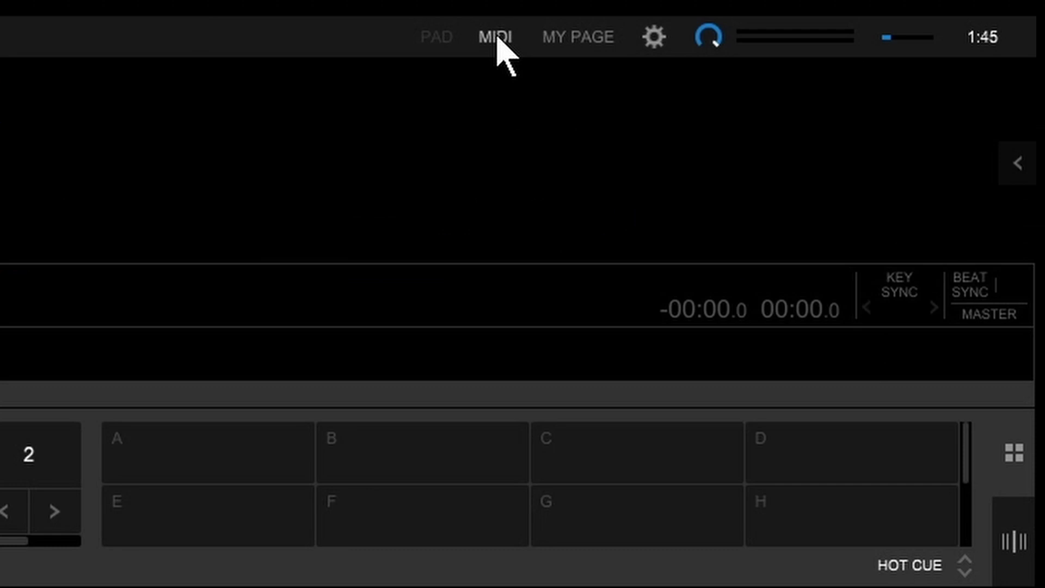
click(497, 37)
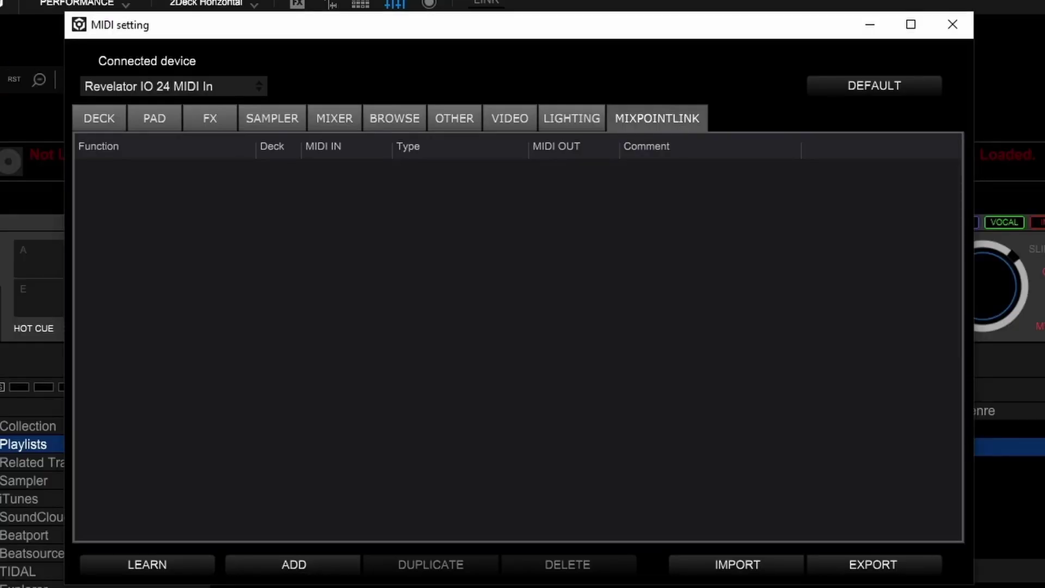
click(294, 565)
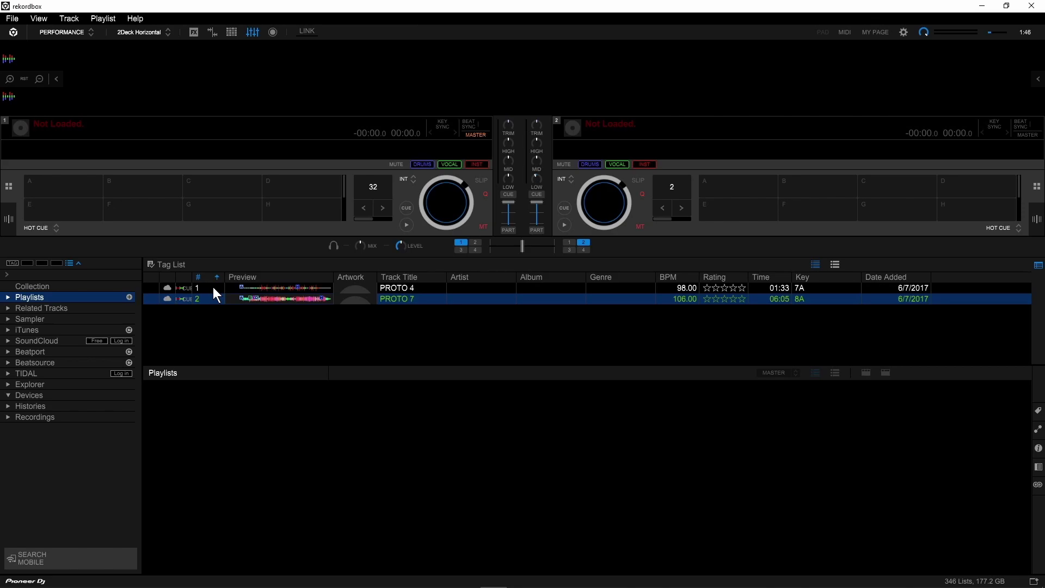
- Load PROTO 4 onto deck 1 and PROTO 7 onto deck 2
drag(214, 288, 198, 73)
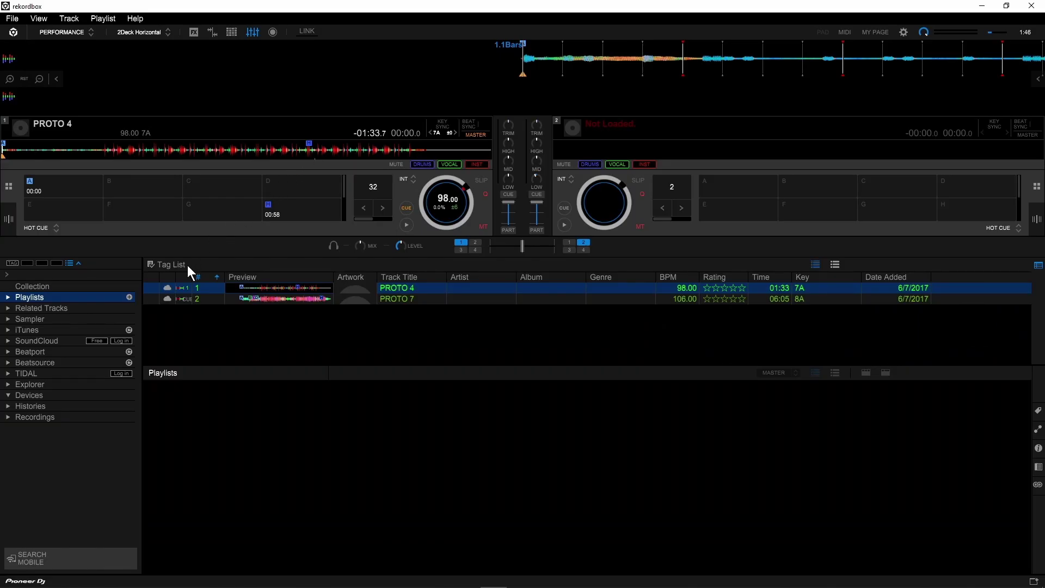
click(205, 299)
drag(205, 299, 544, 98)
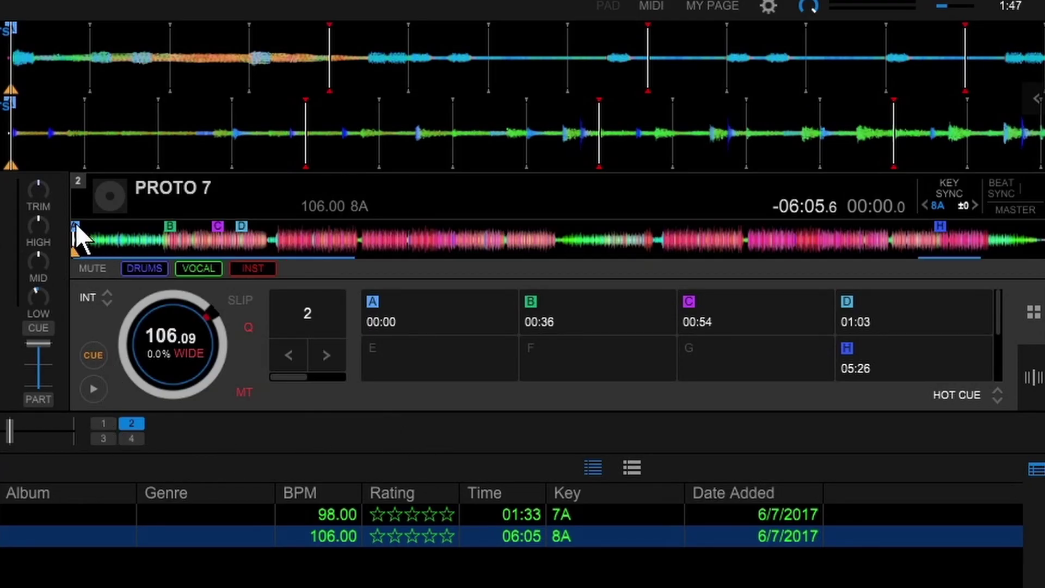
- Beat-sync deck 2 to 98 BPM and start PROTO 4 playing on deck 1
click(74, 225)
click(940, 238)
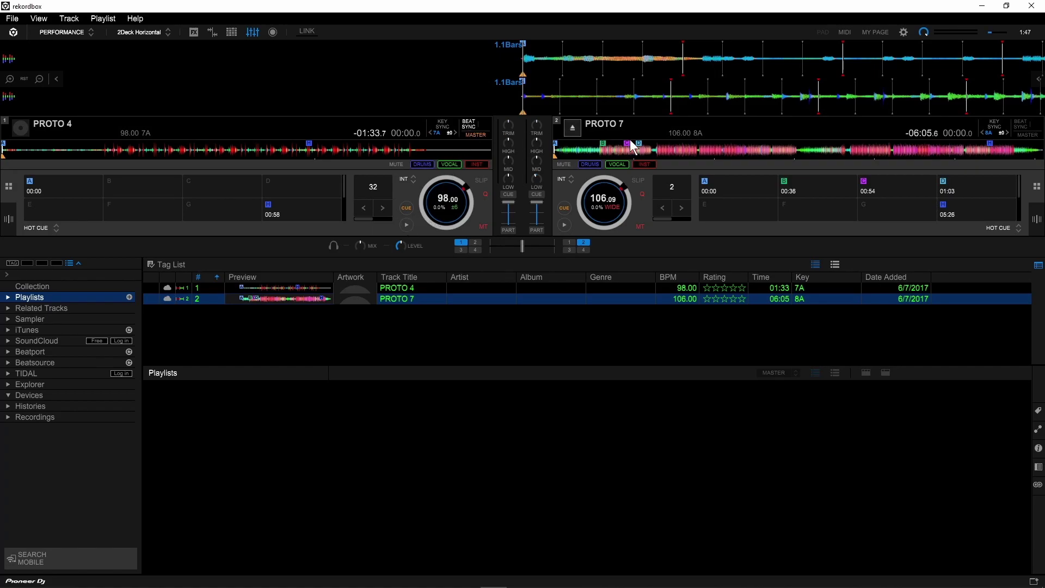
click(1020, 125)
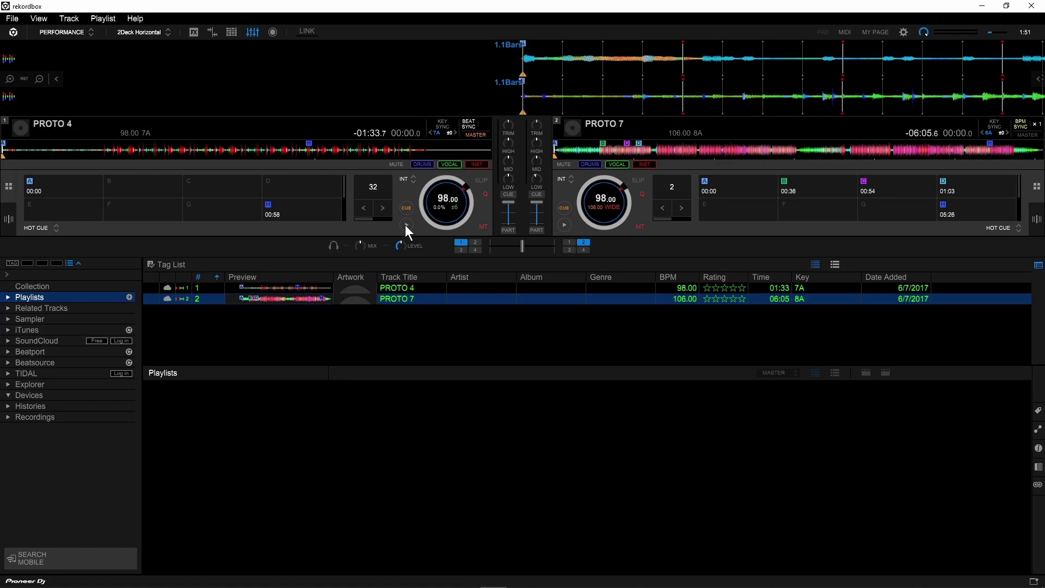
click(406, 225)
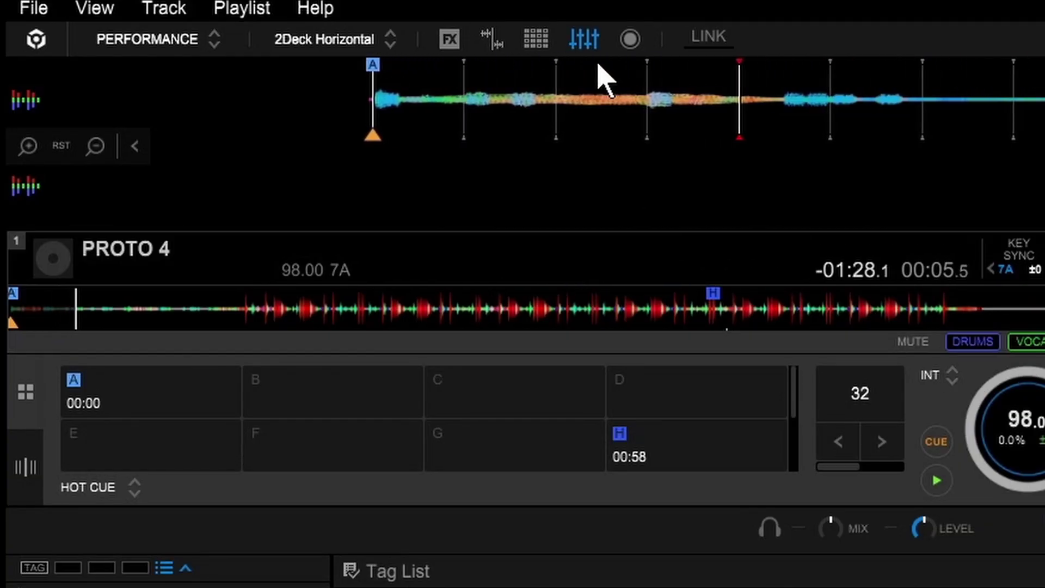
- In the Mix Point Link panel, set deck 1's MIX OUT at hot cue H (0:58)
click(494, 40)
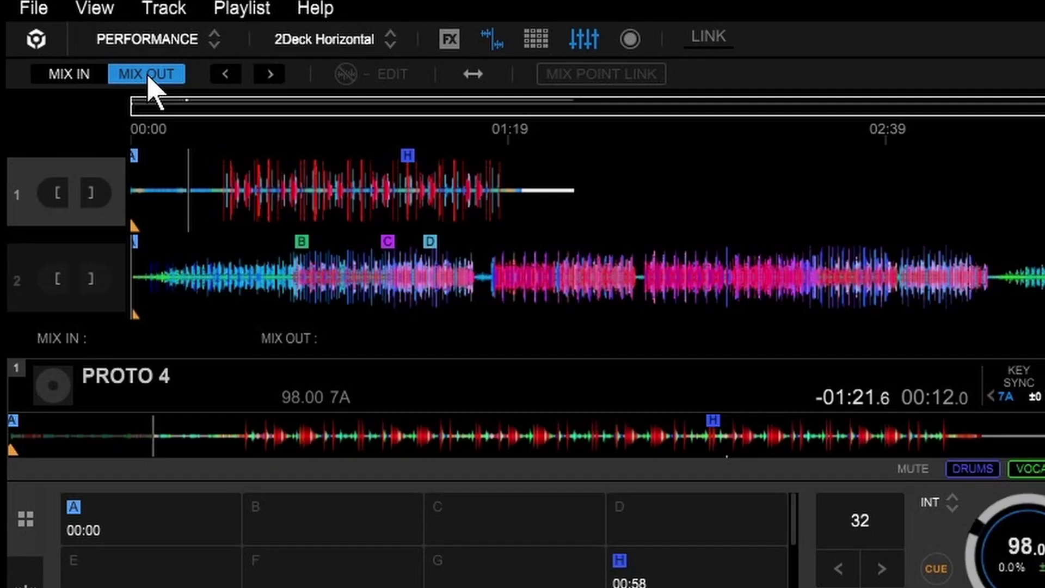
click(64, 48)
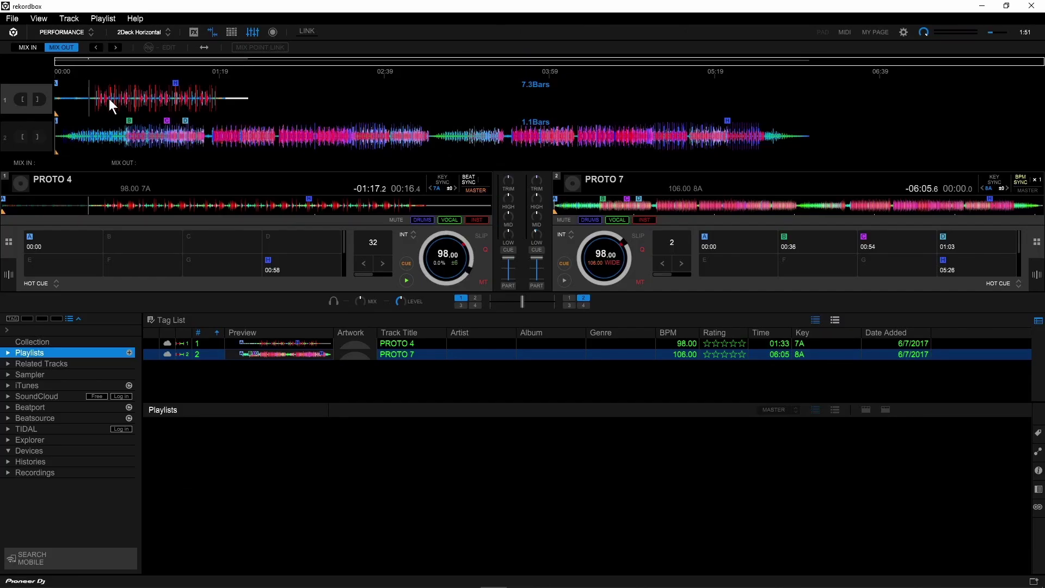
click(109, 99)
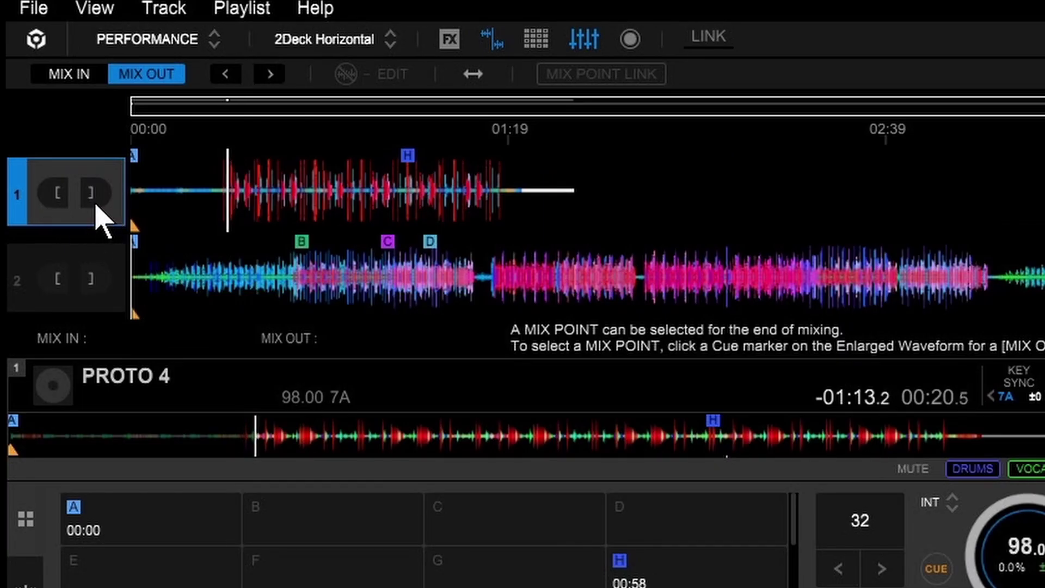
click(270, 76)
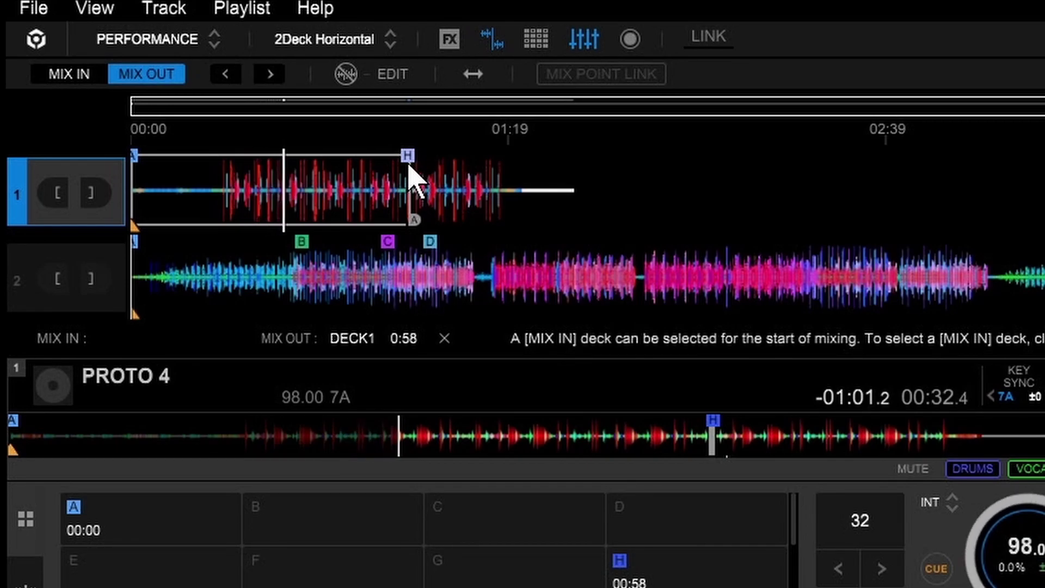
- Select MIX IN and choose deck 2's lane as the mix-in deck
click(73, 77)
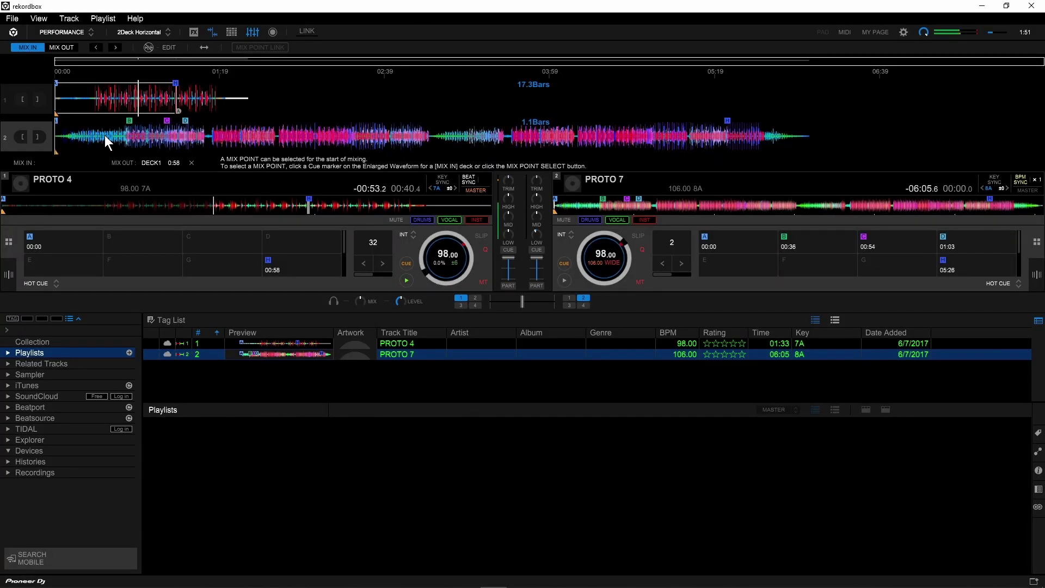
click(106, 135)
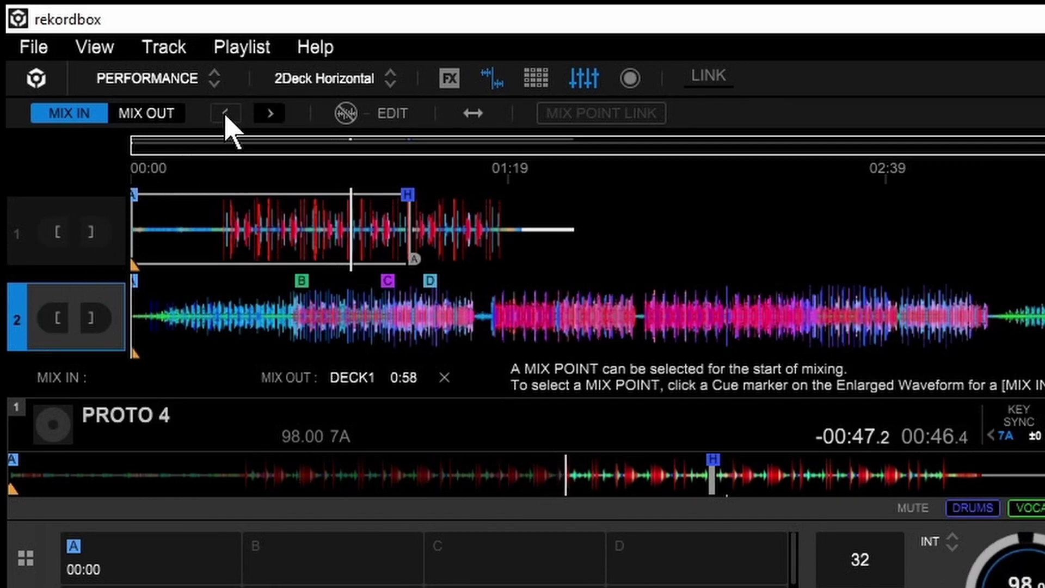
- Align deck 2's A cue under deck 1's H cue, then toggle MIX POINT LINK on and off
click(226, 113)
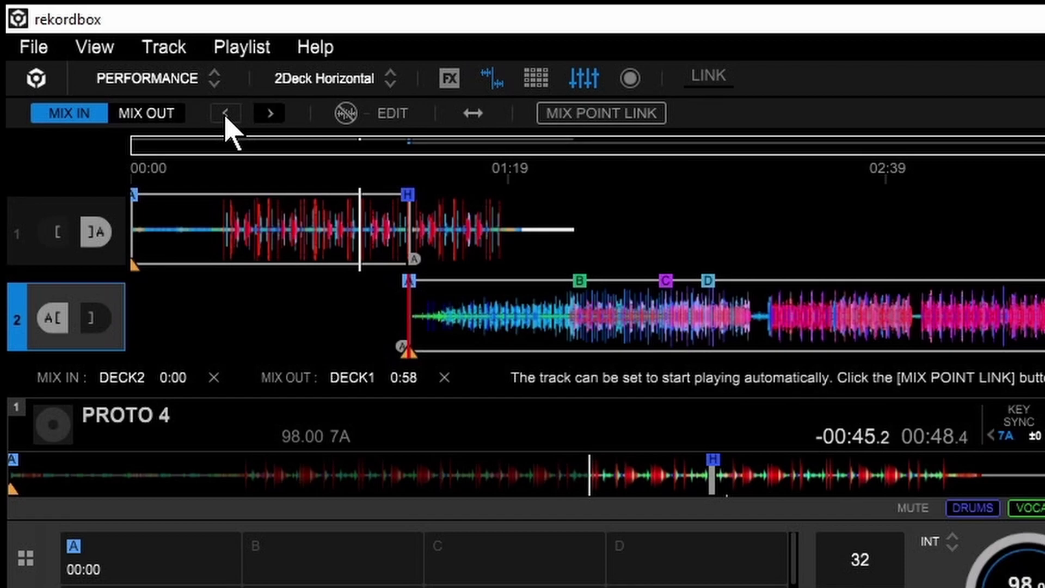
click(601, 114)
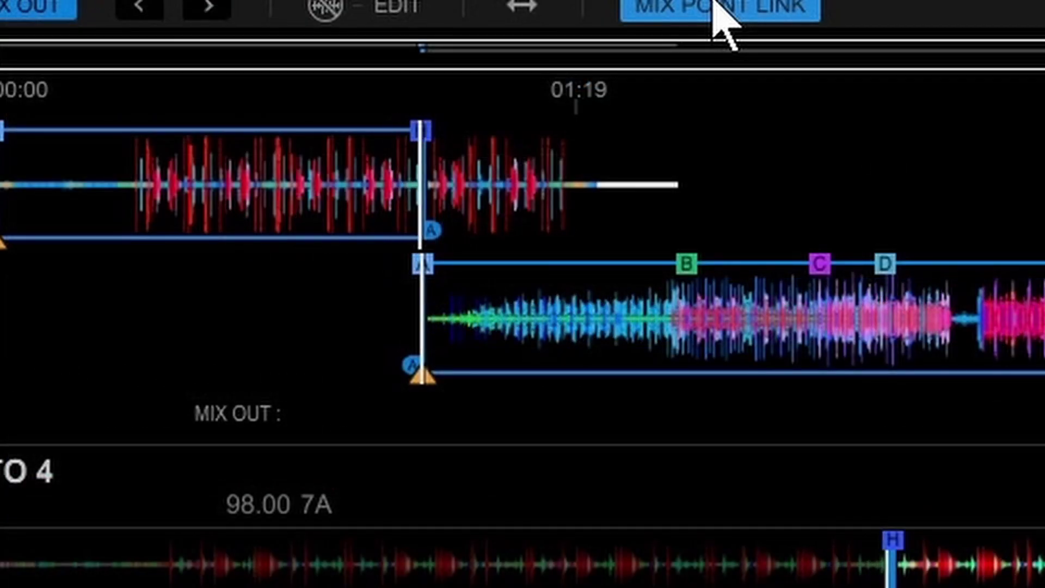
click(716, 6)
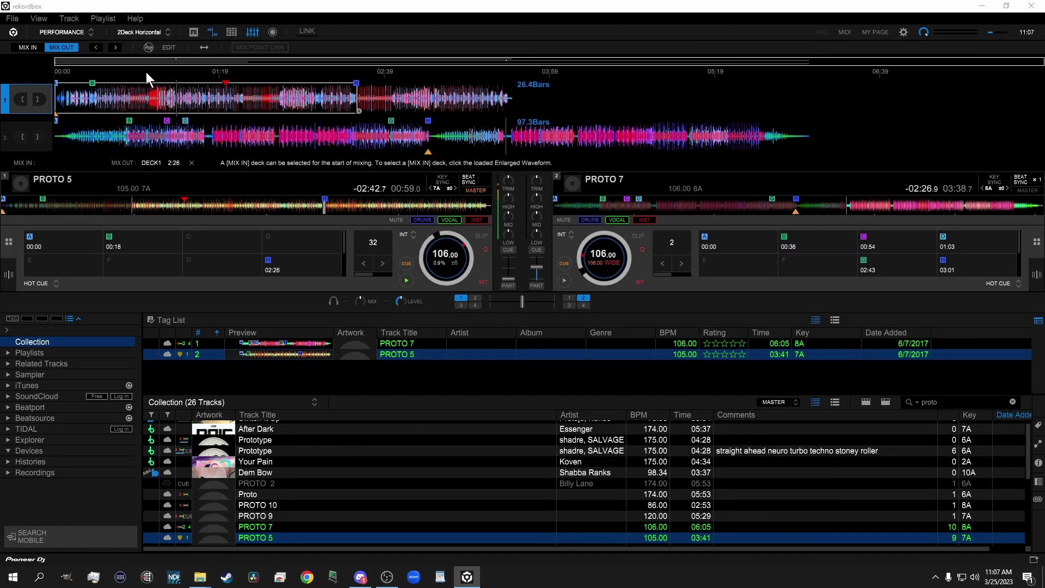
- Step deck 1's MIX OUT through its cues back to 2:26, and set deck 2's MIX IN at 2:43
click(118, 48)
click(115, 47)
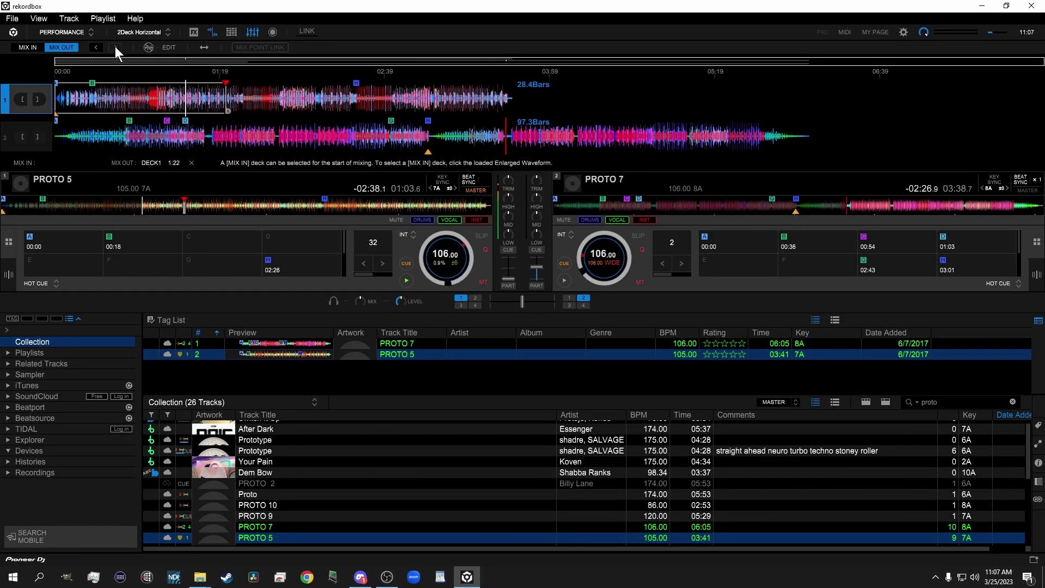
click(115, 47)
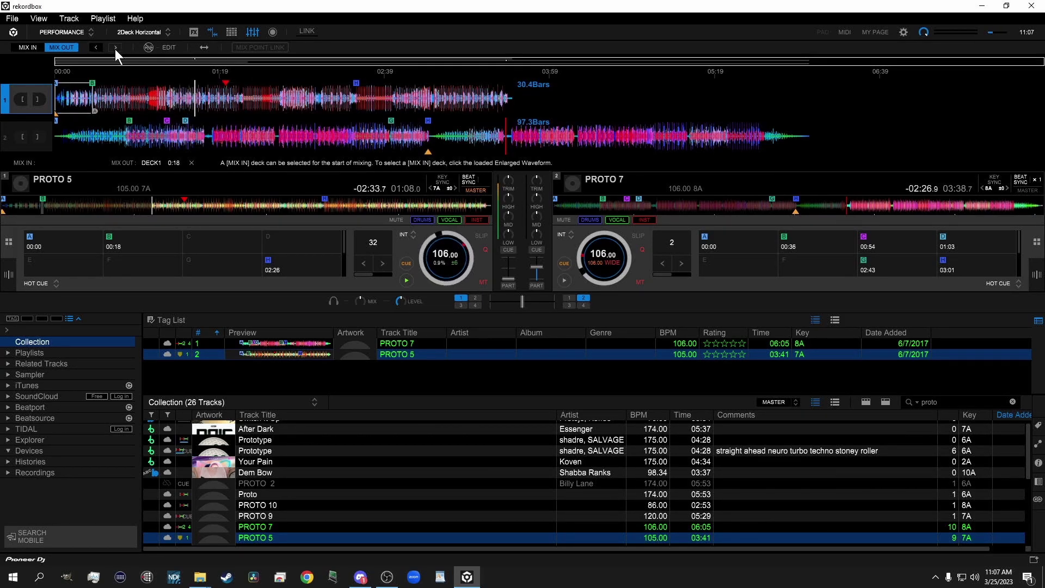
click(115, 48)
click(115, 48)
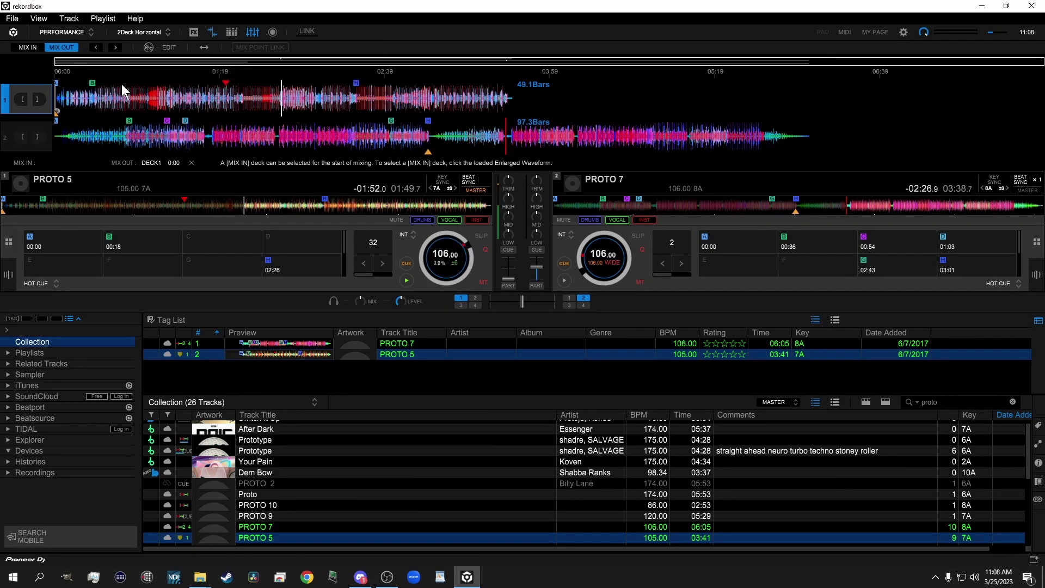
click(117, 47)
click(95, 48)
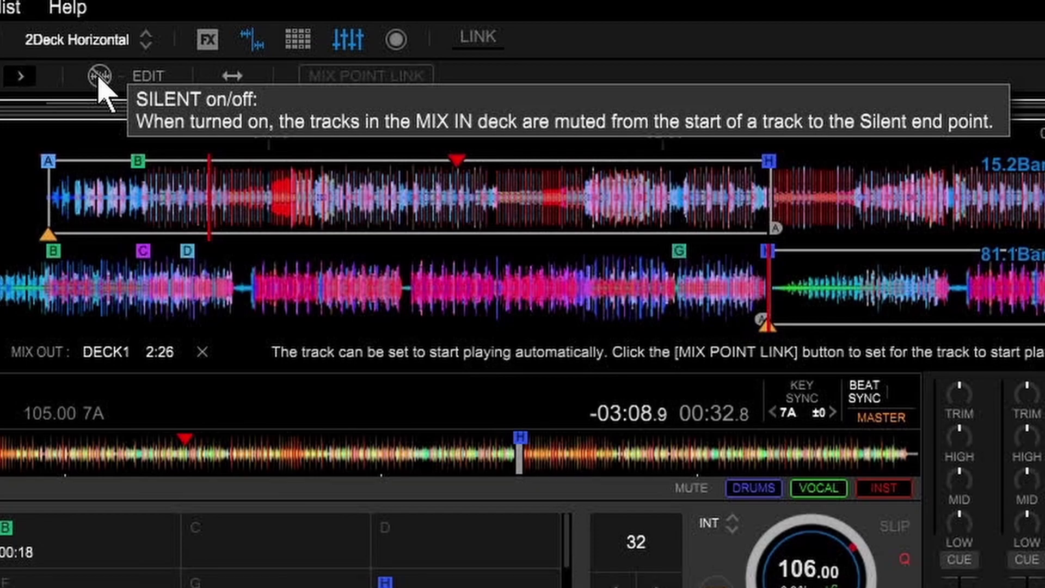
- Turn on SILENT for deck 2 before its mix point and enable MIX POINT LINK
click(99, 76)
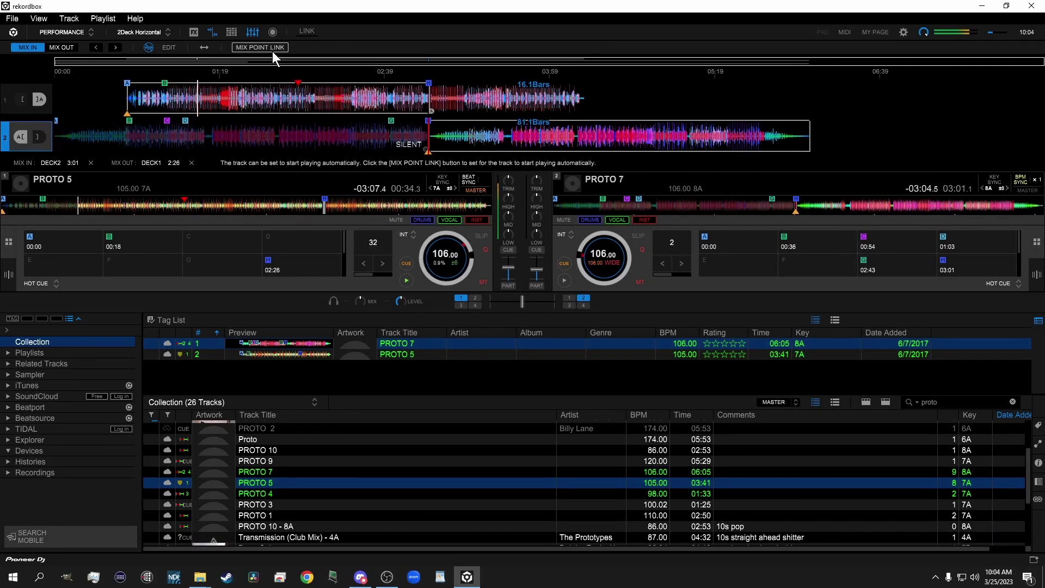
click(272, 49)
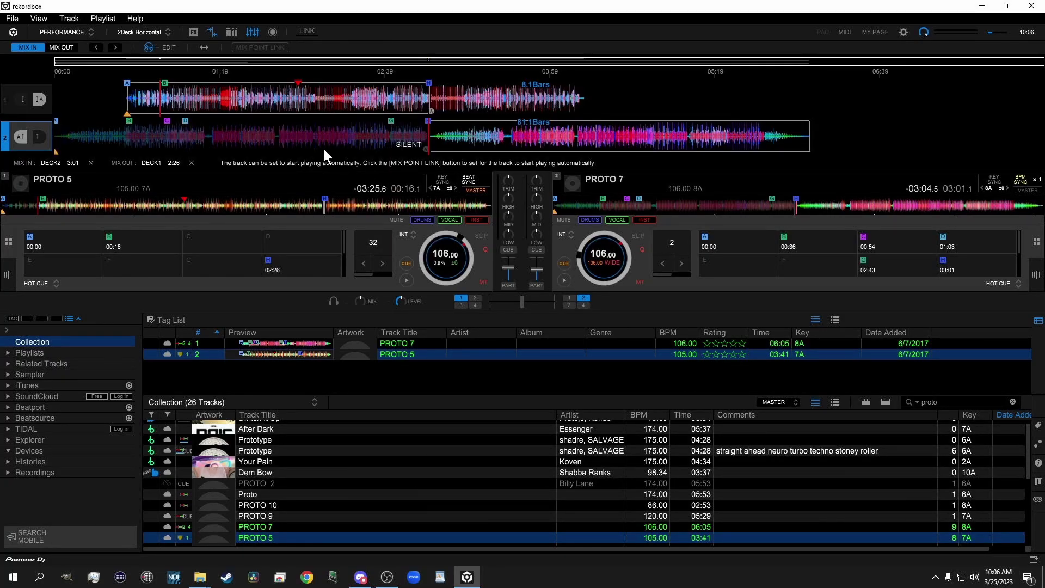
- With Silent EDIT on, move deck 2's silent end point slightly before the mix point
click(169, 49)
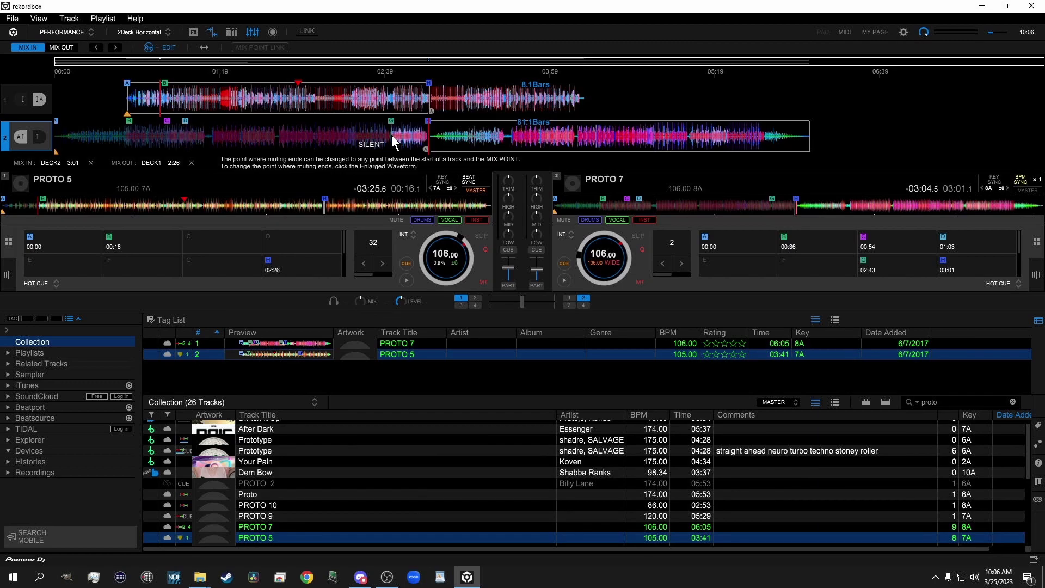
drag(391, 135, 325, 137)
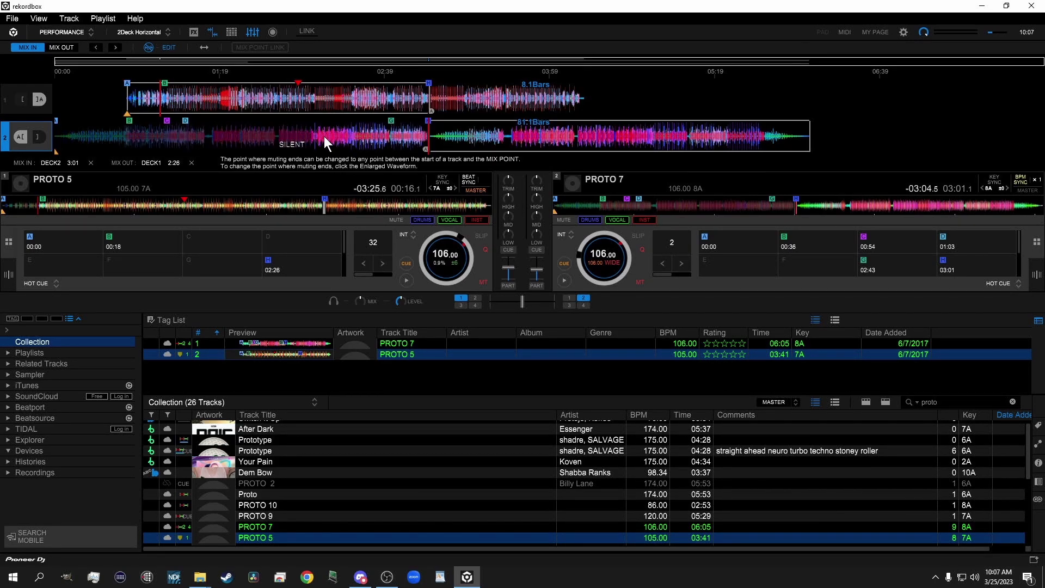
click(360, 141)
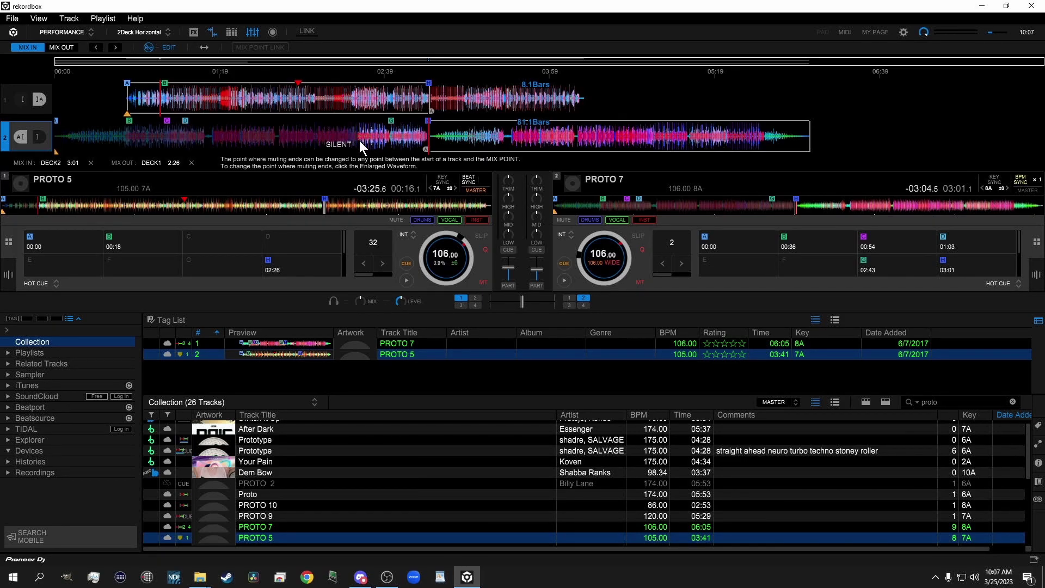
click(391, 125)
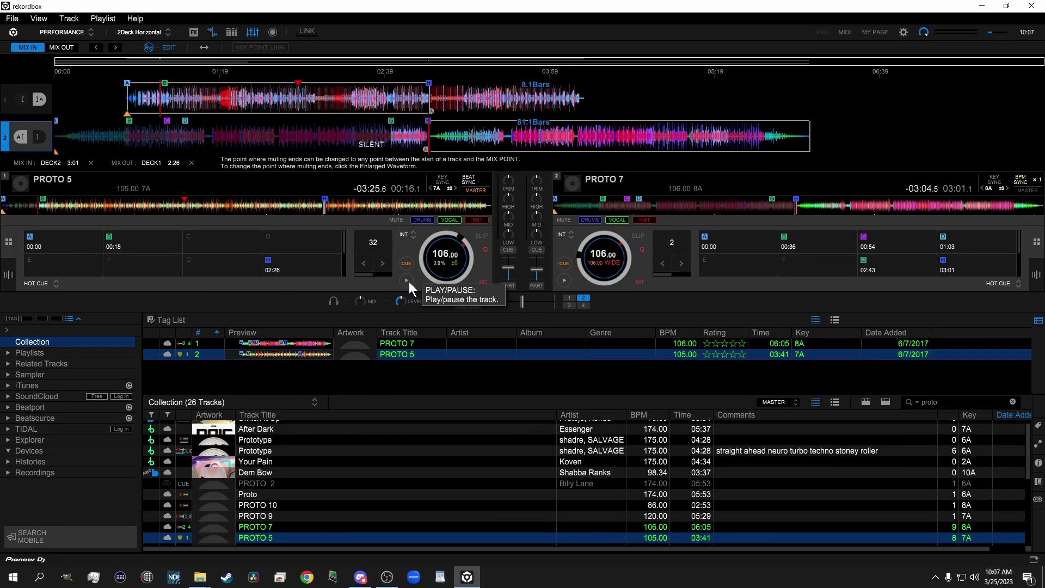
- Play deck 1's track and enable MIX POINT LINK between the two decks
click(407, 281)
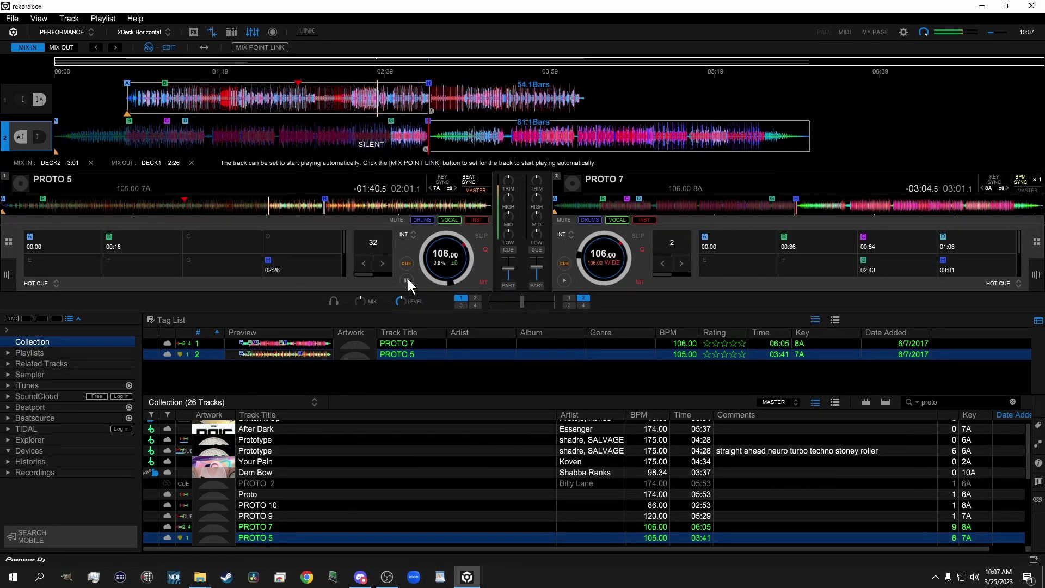
click(269, 46)
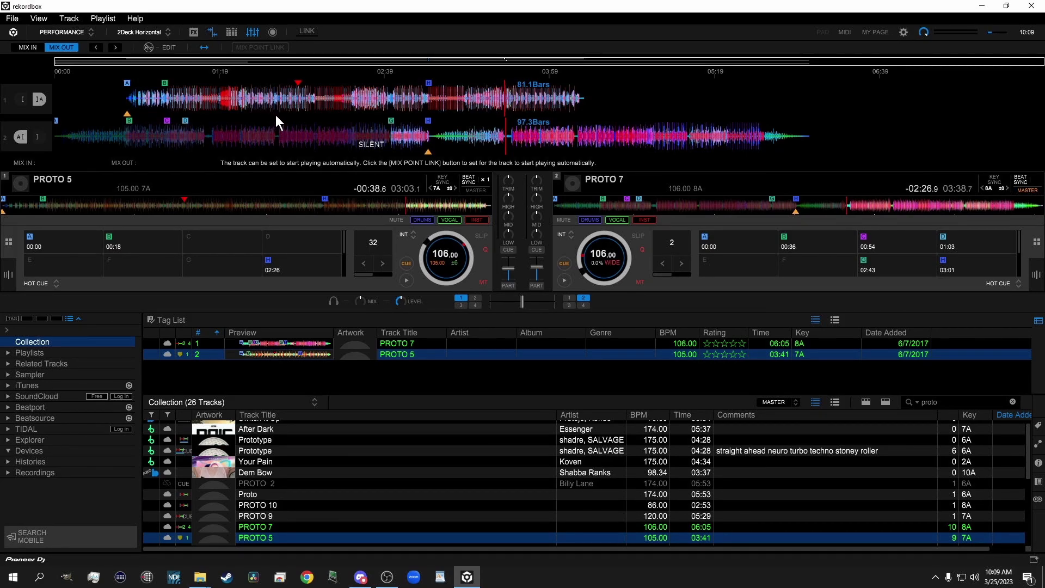
- Zoom and pan the linked waveforms to about 02:34–03:44, then move deck 1's MIX OUT to 1:22
scroll(276, 116, up, 5)
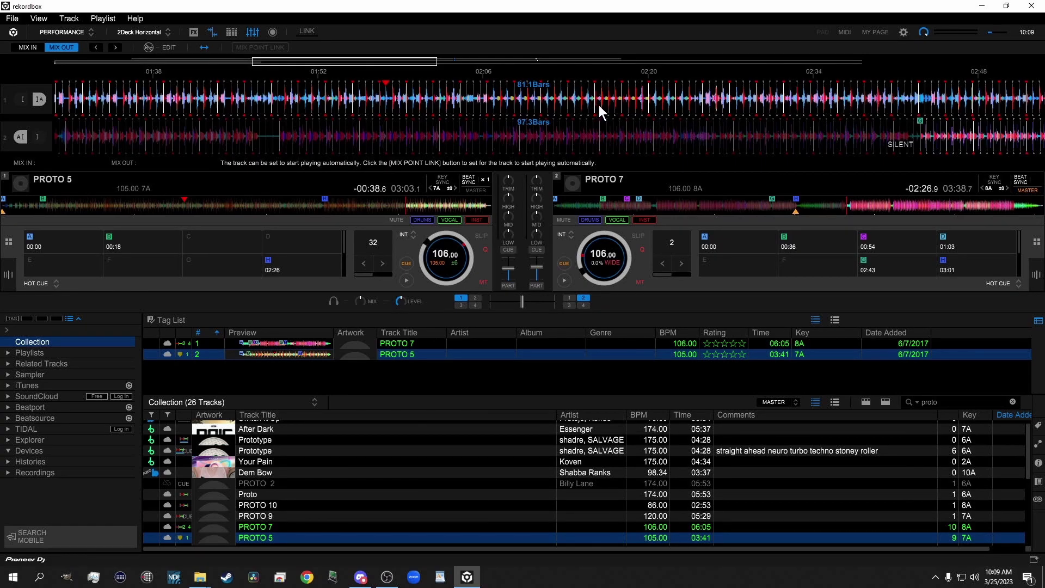
drag(612, 107, 63, 100)
drag(717, 110, 440, 121)
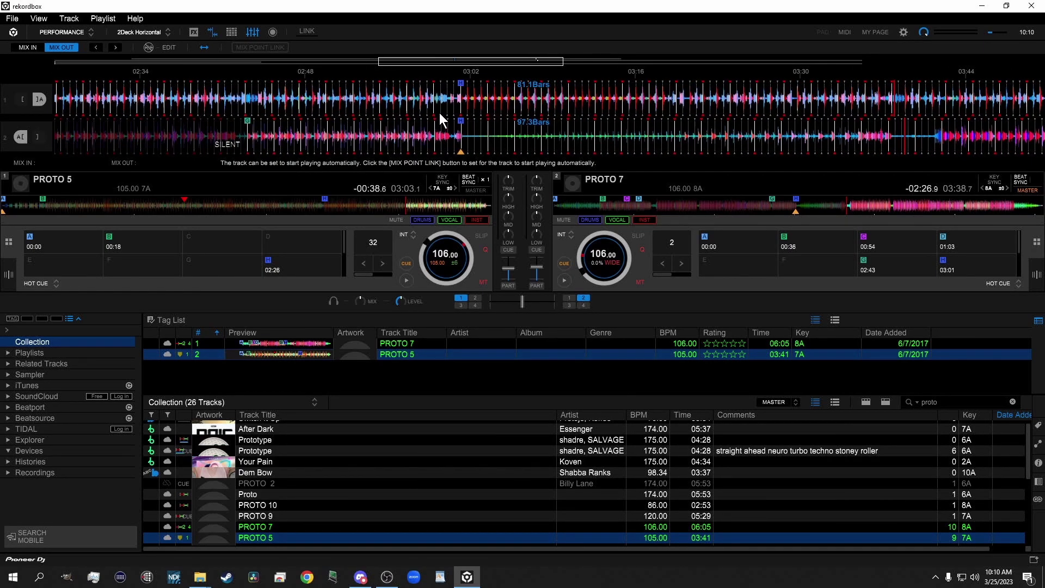
scroll(439, 113, down, 5)
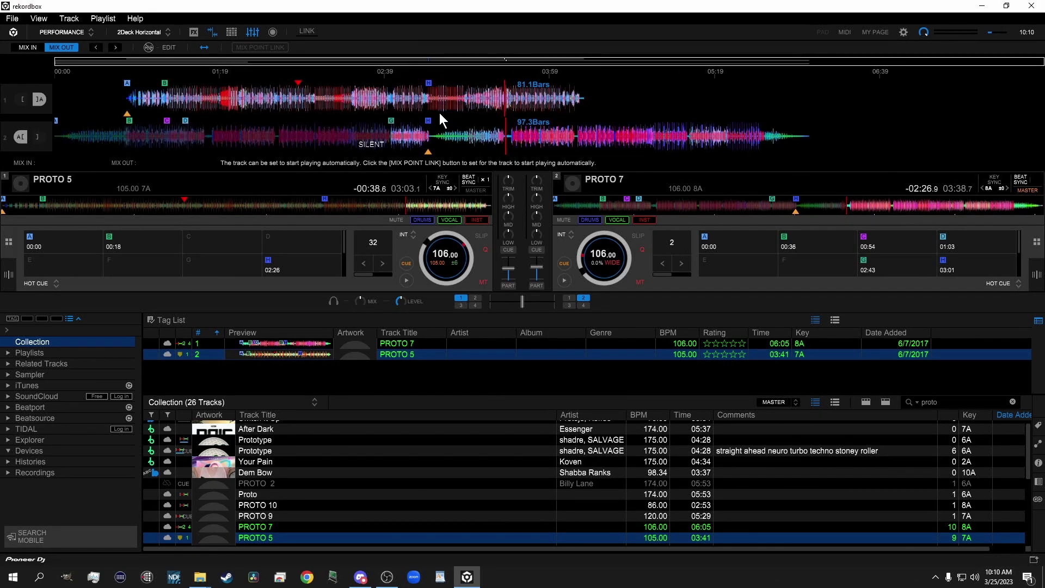
scroll(440, 113, up, 3)
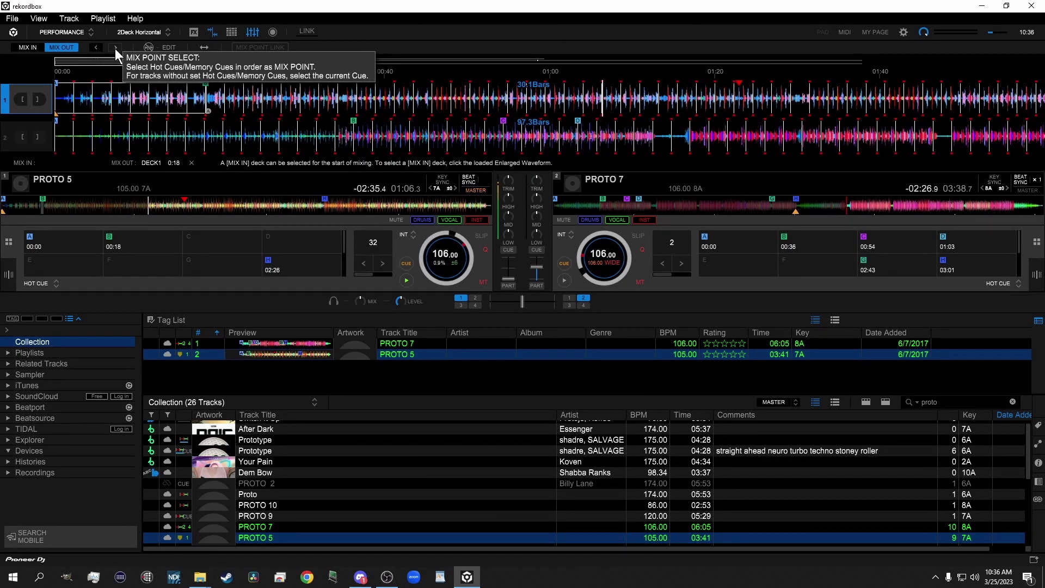
click(115, 47)
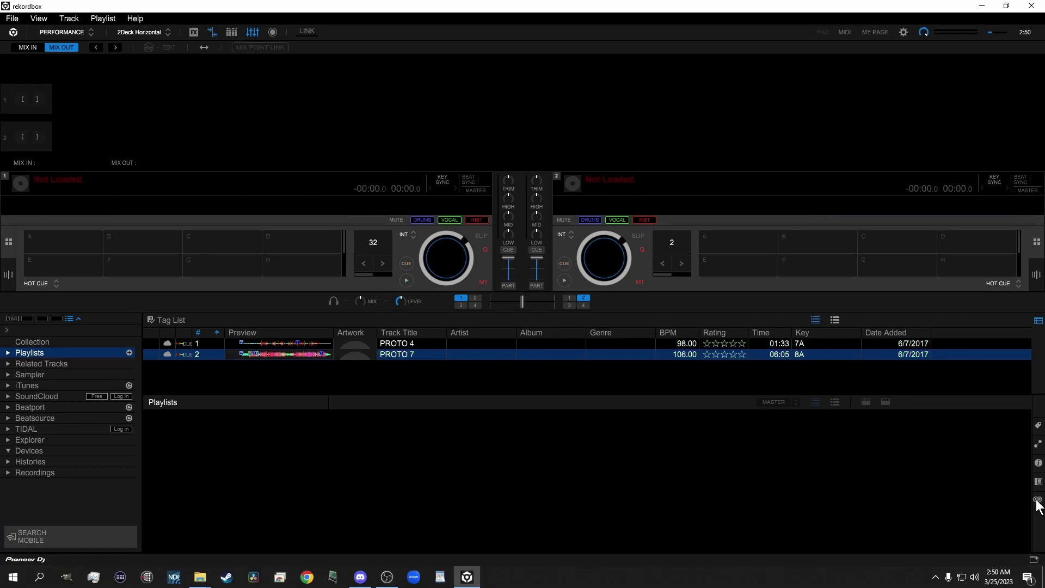
- Start Automix playback, select PROTO 7, and confirm MIX POINT LINK is blocked during Automix
click(1038, 499)
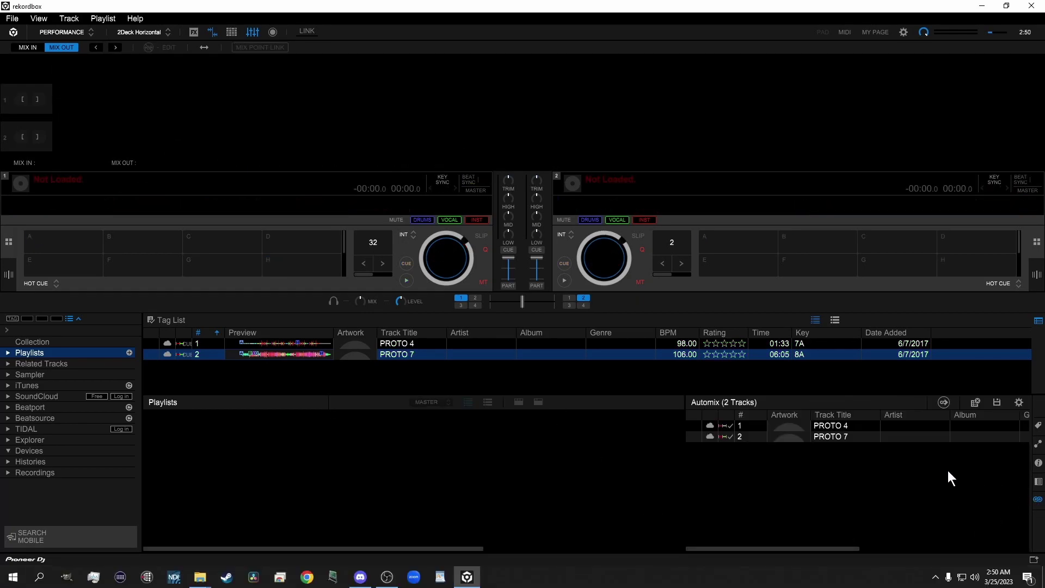
click(943, 403)
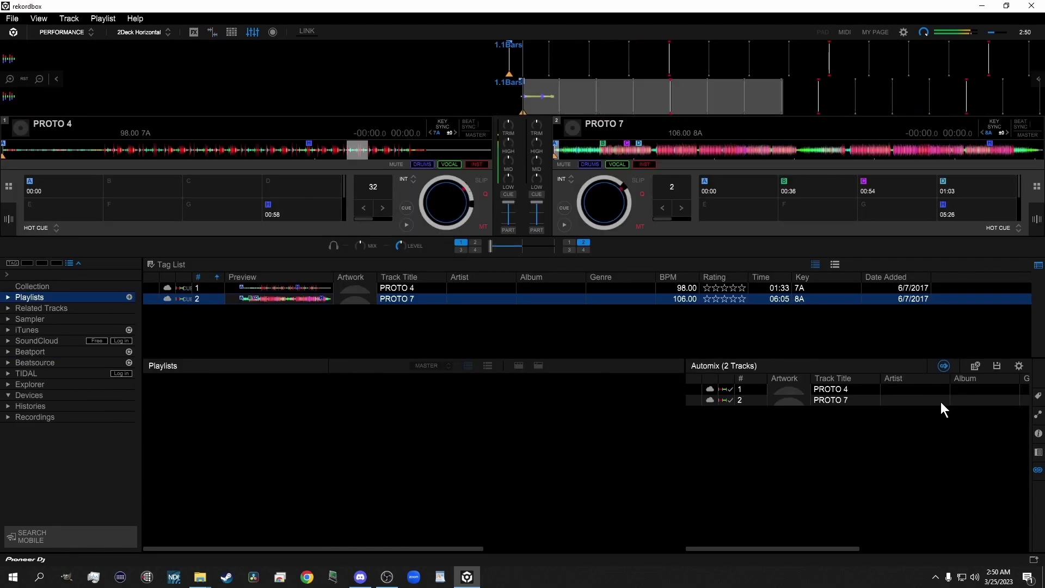
click(941, 402)
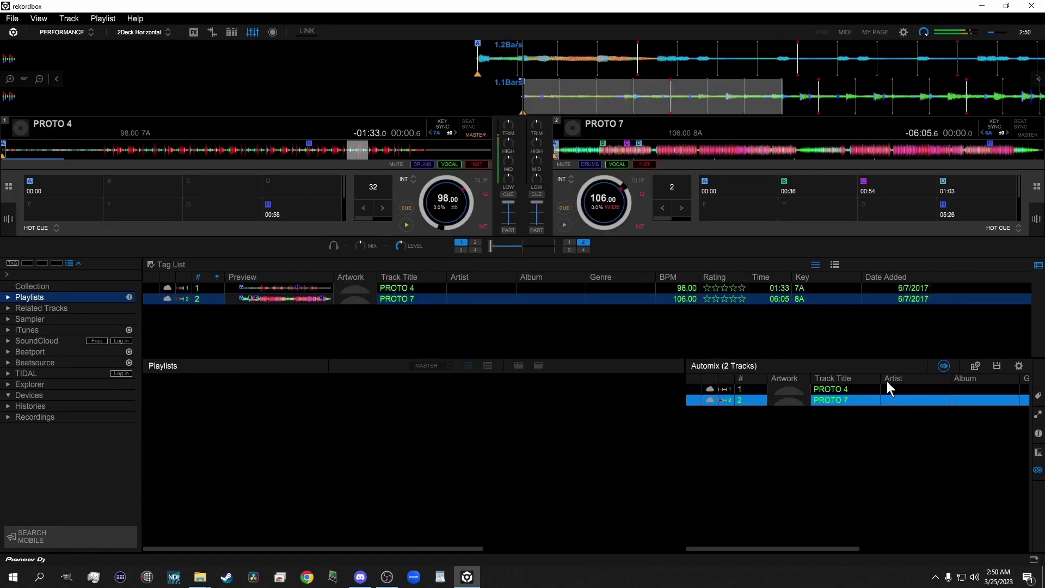
click(213, 31)
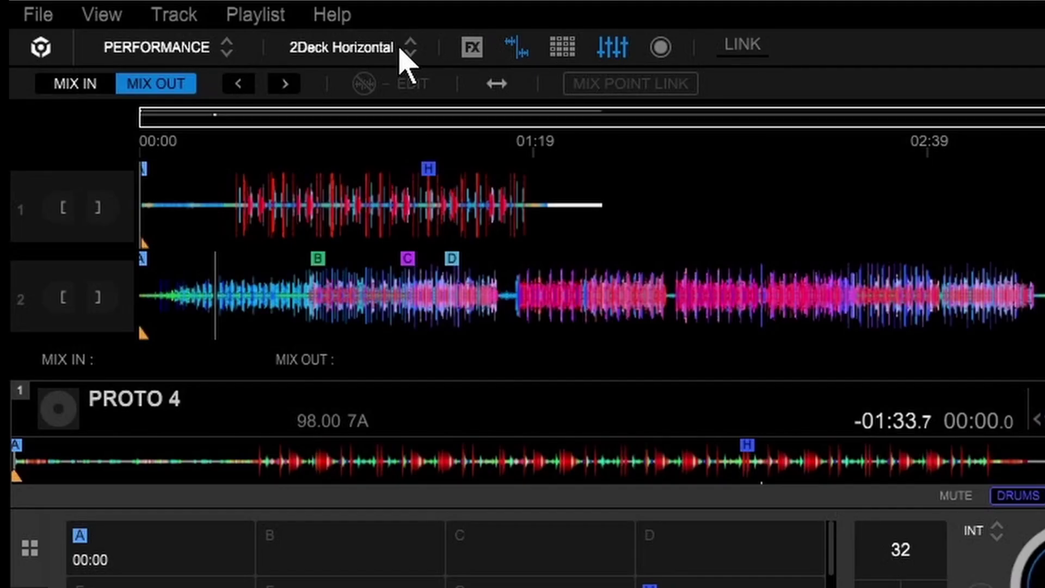
- Change the layout to 4Deck Horizontal and load PROTO 4 onto deck 3
click(410, 49)
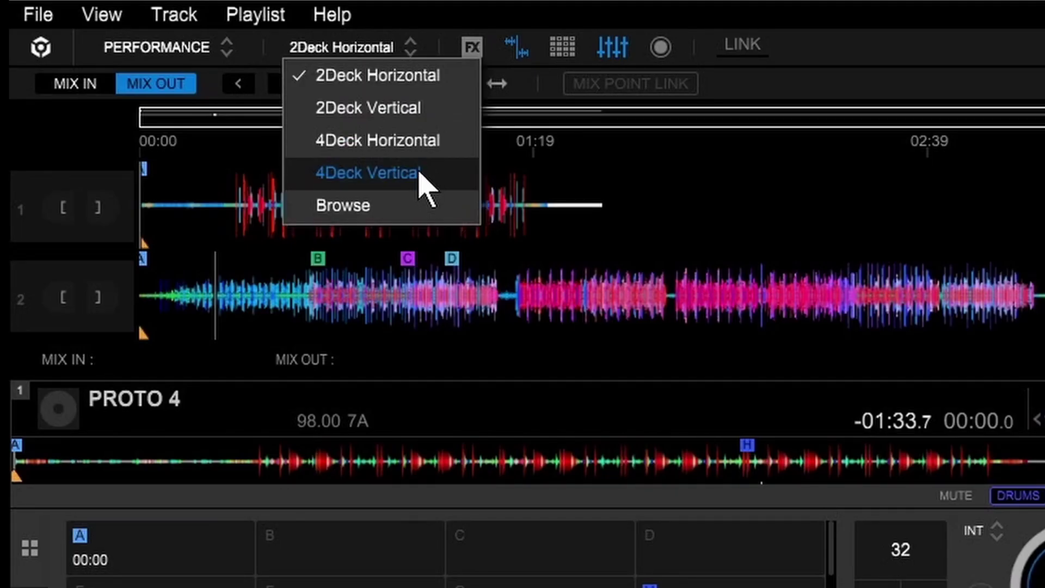
click(414, 141)
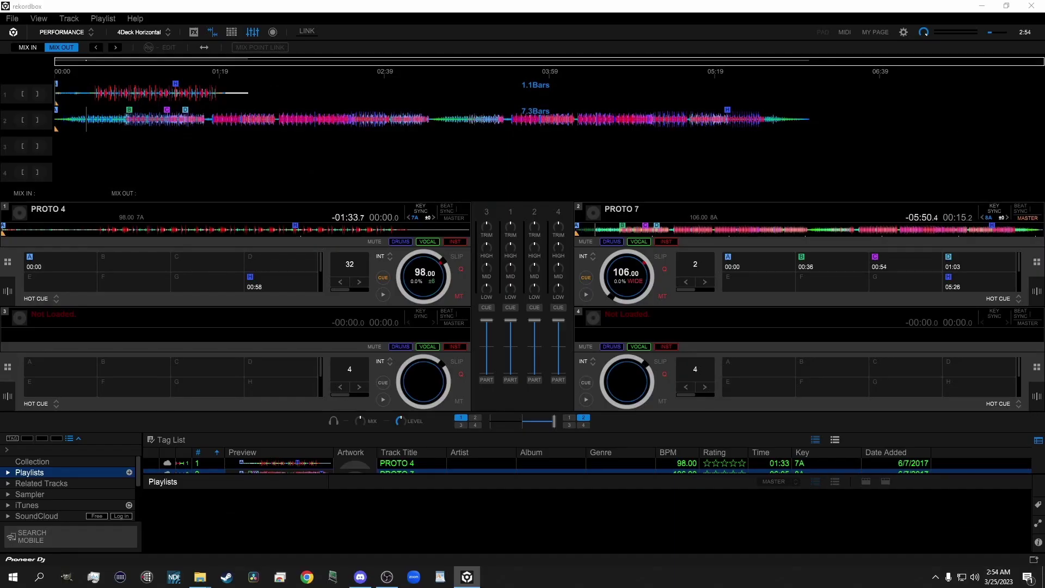
drag(396, 463, 150, 148)
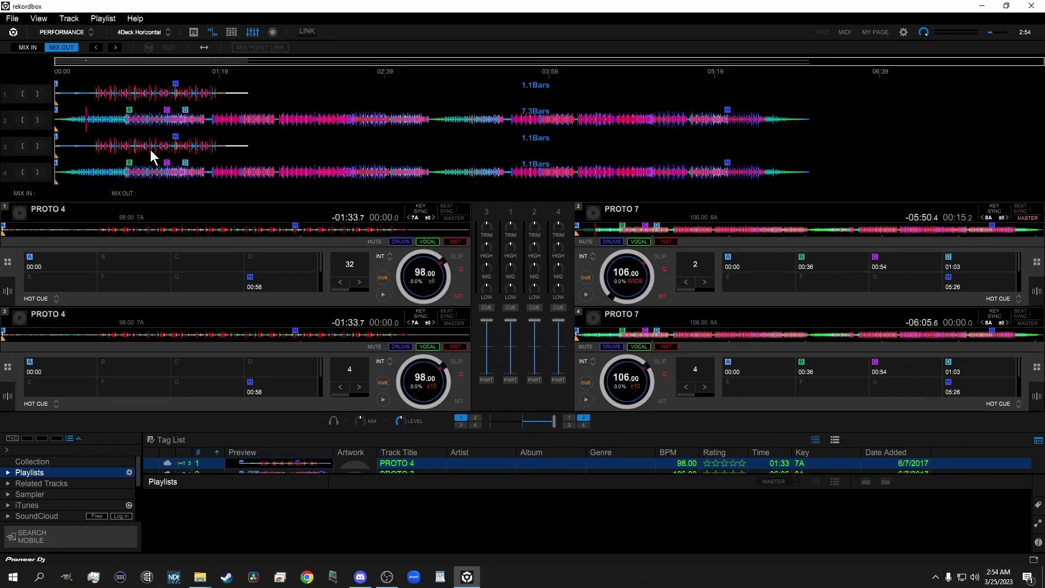